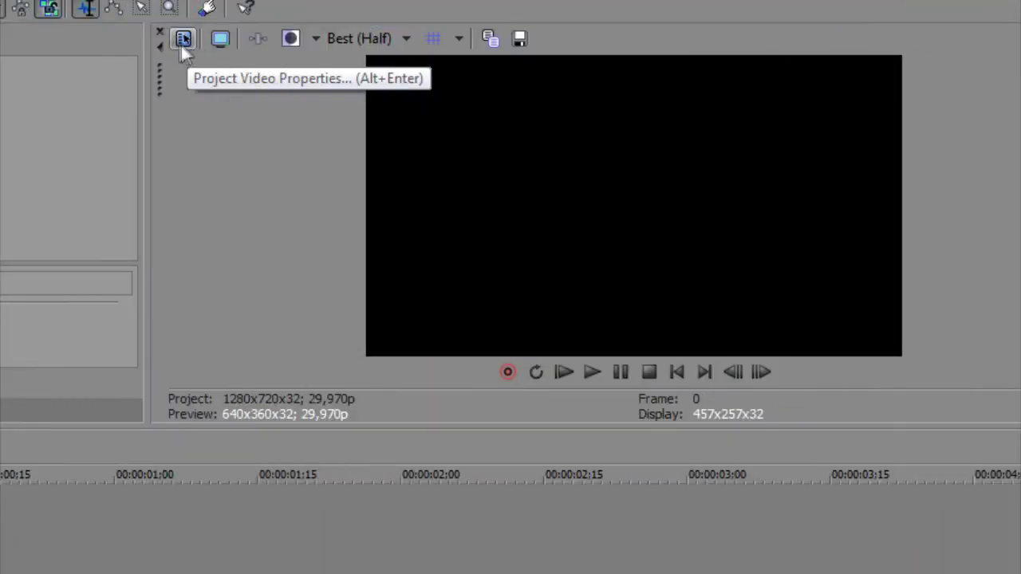
# - Review the project video width, height and template list, leaving them unchanged
pyautogui.click(182, 40)
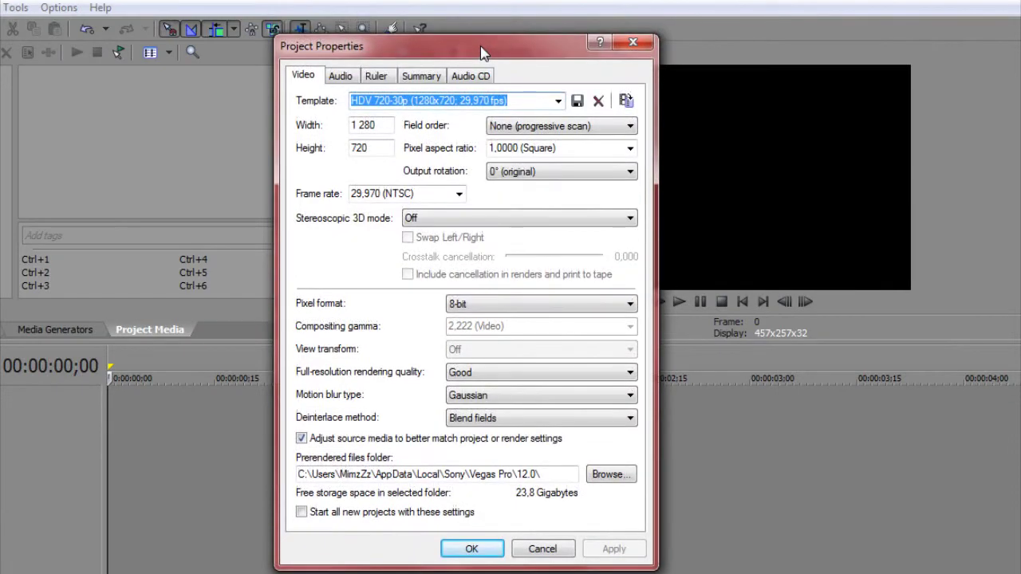
pyautogui.moveTo(374, 125); pyautogui.dragTo(322, 136)
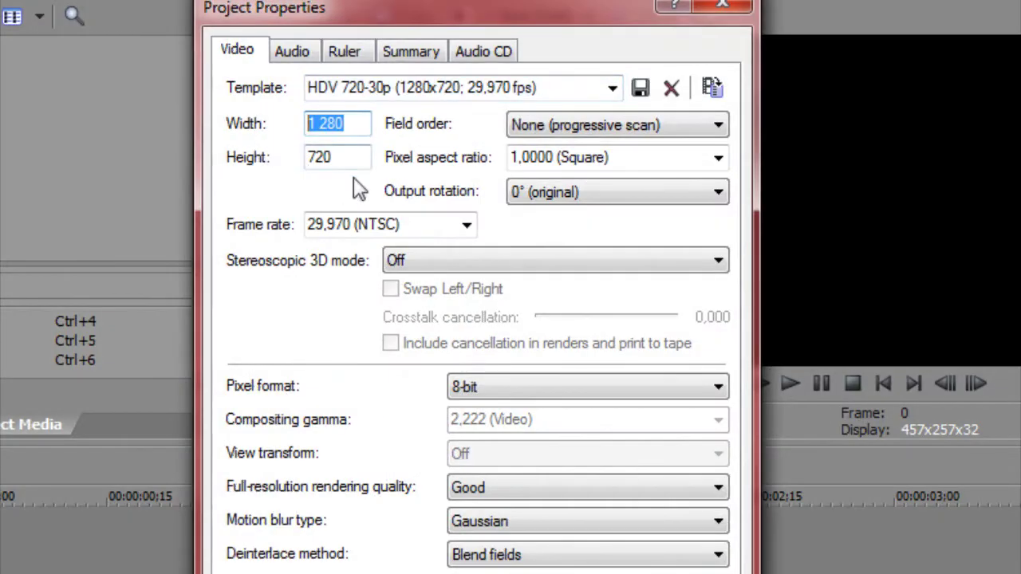
pyautogui.press('Tab')
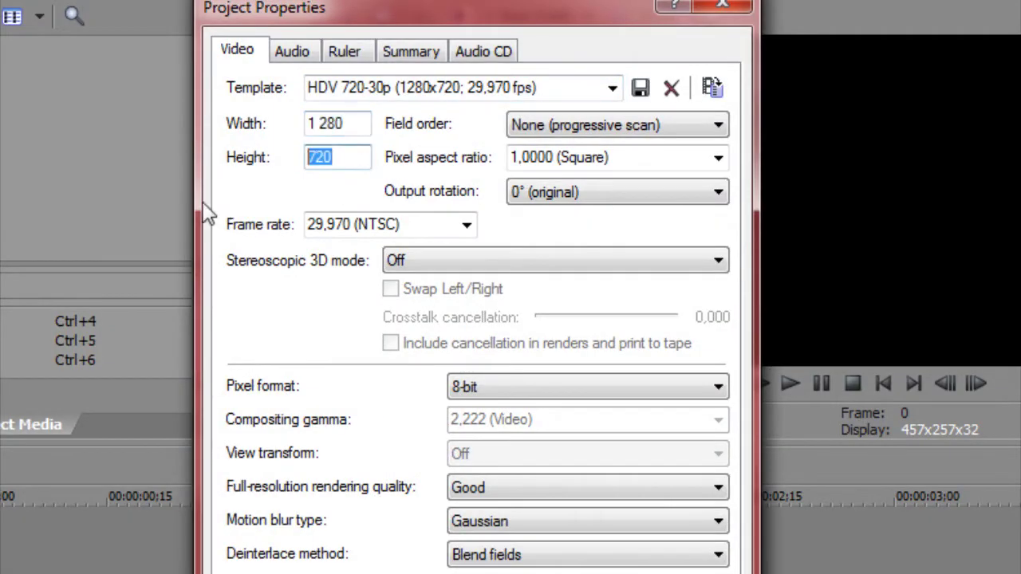
pyautogui.click(611, 90)
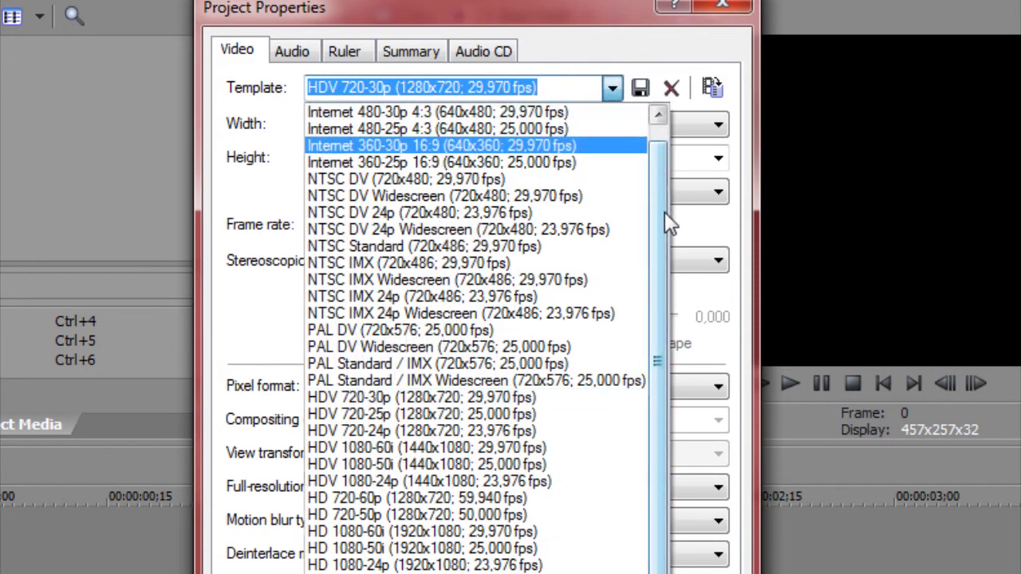
pyautogui.moveTo(667, 221); pyautogui.dragTo(667, 130)
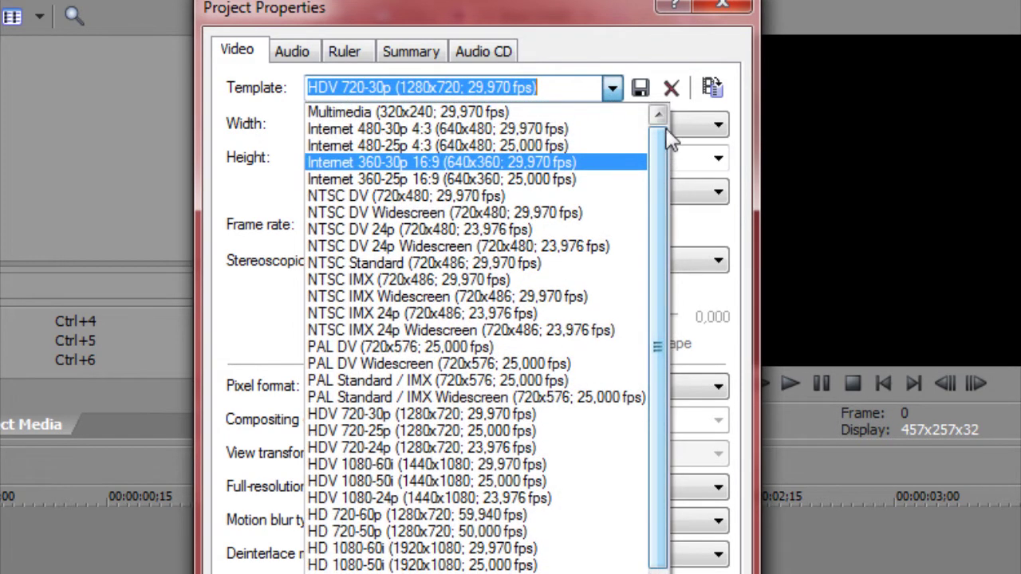
pyautogui.click(611, 92)
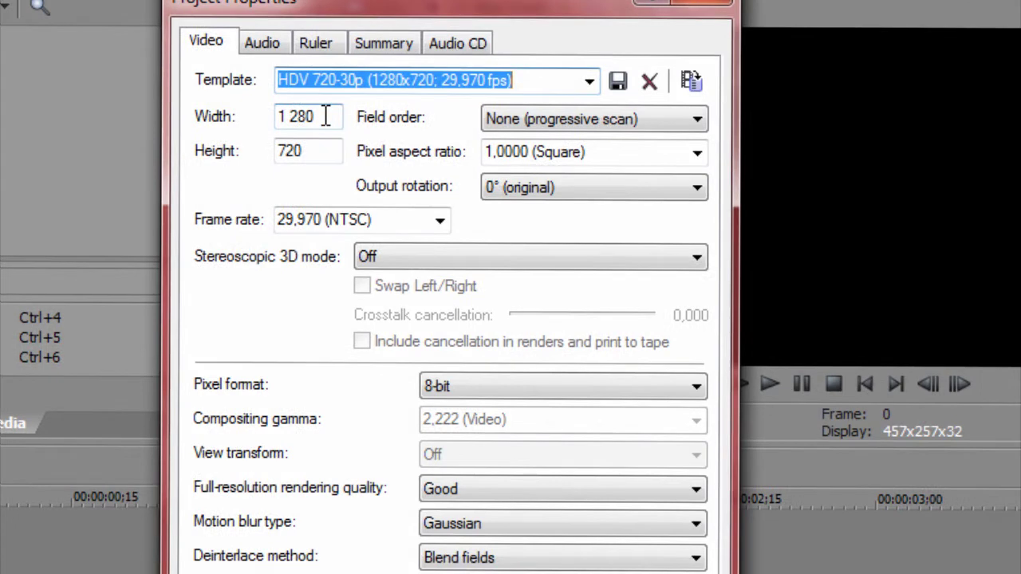
# - Enter a project frame size of 640 width by 360 height
pyautogui.doubleClick(326, 116)
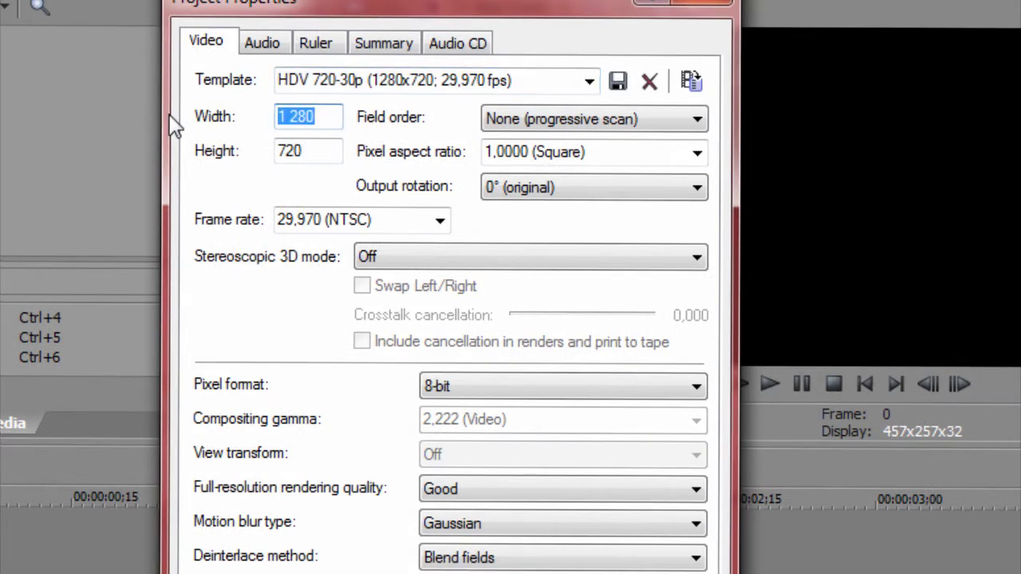
pyautogui.write('640')
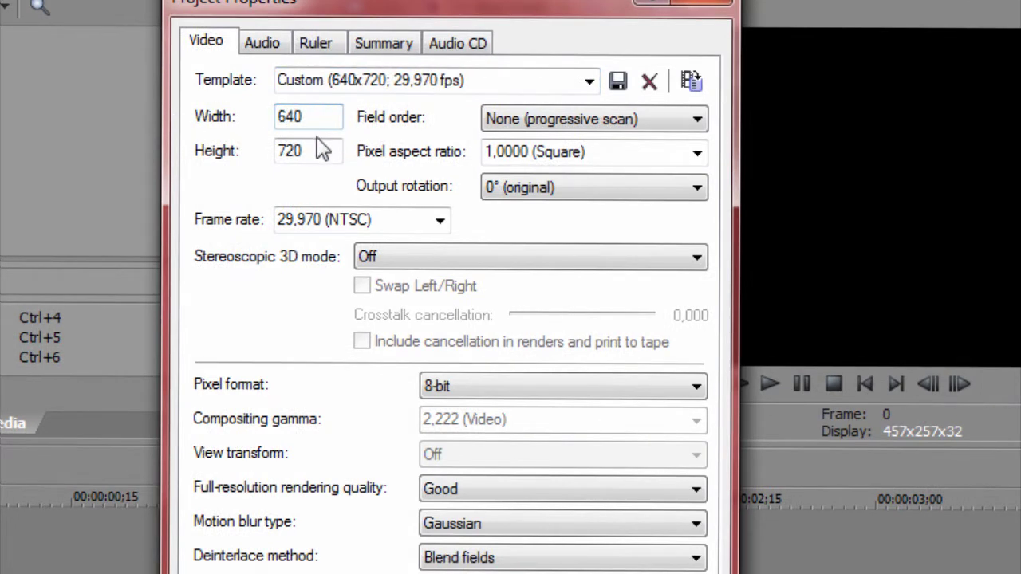
pyautogui.doubleClick(291, 151)
pyautogui.write('360')
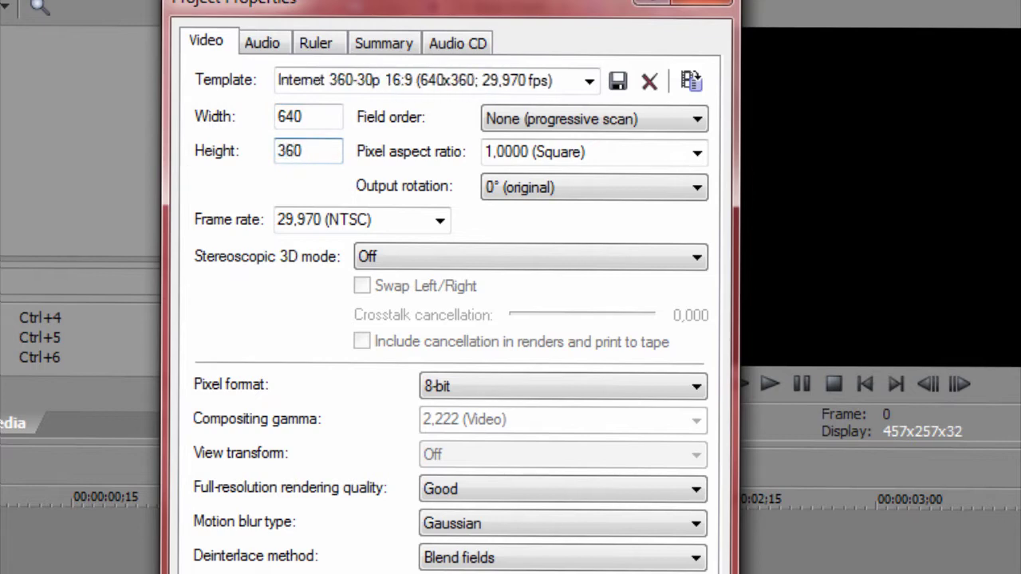
# - Apply the HDV 720-30p template and make it the default for all new projects
pyautogui.click(590, 81)
pyautogui.click(371, 398)
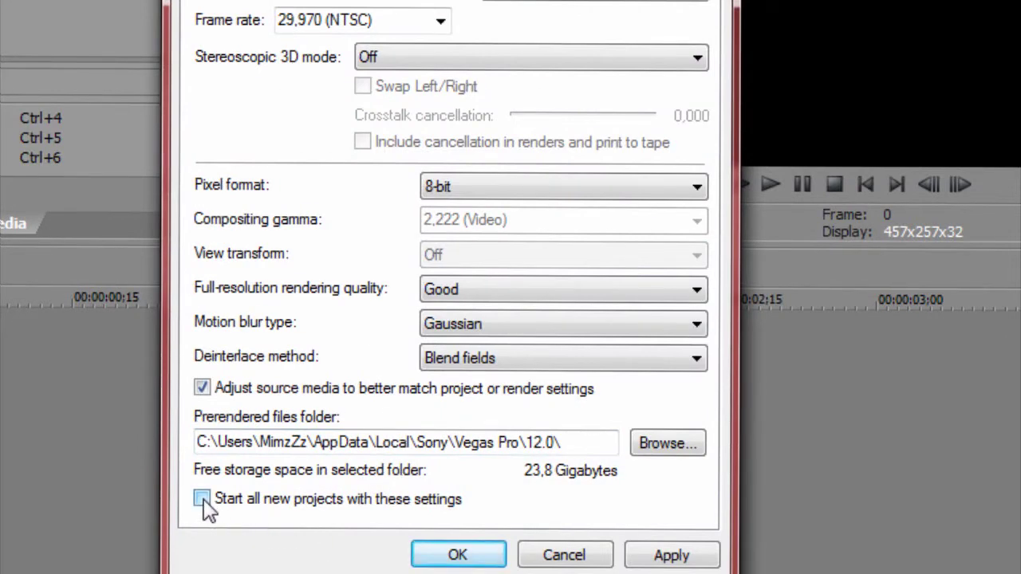
pyautogui.click(202, 500)
pyautogui.click(452, 556)
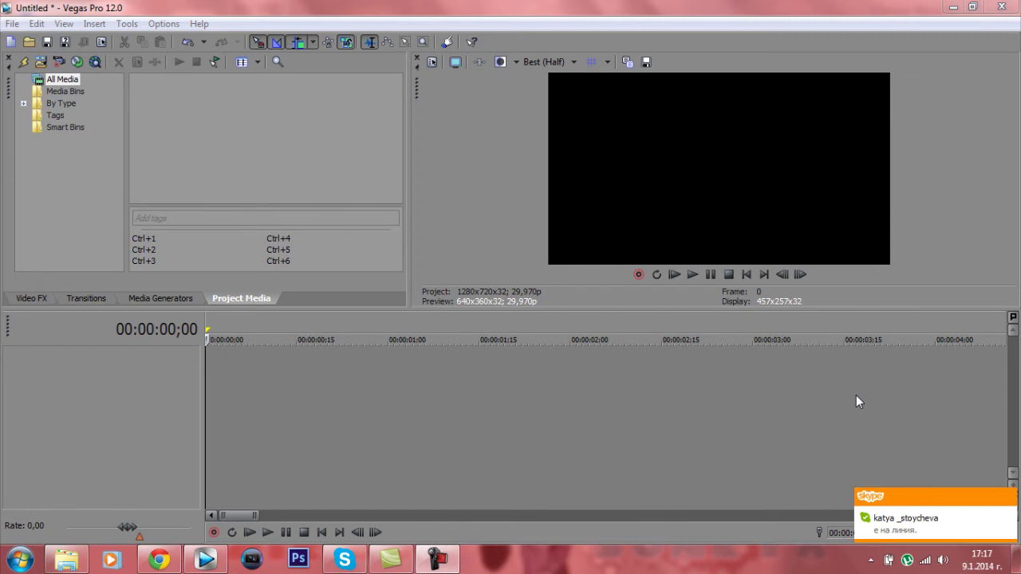
pyautogui.click(29, 41)
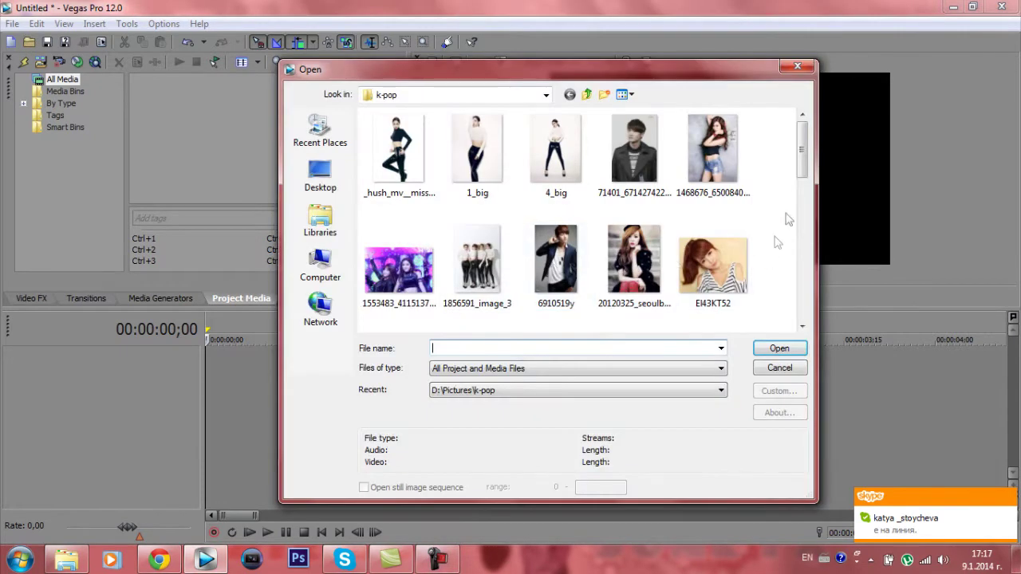
# - Import 20120325_seoulbeats_snsd_tiffany-2.jpg onto the timeline and return the playhead to the start
pyautogui.click(634, 259)
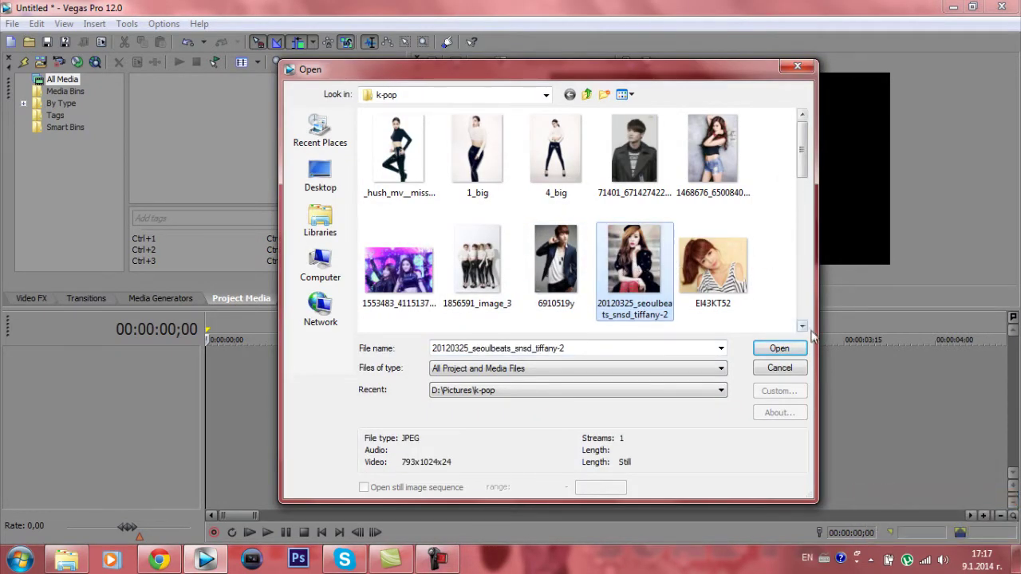
pyautogui.click(779, 348)
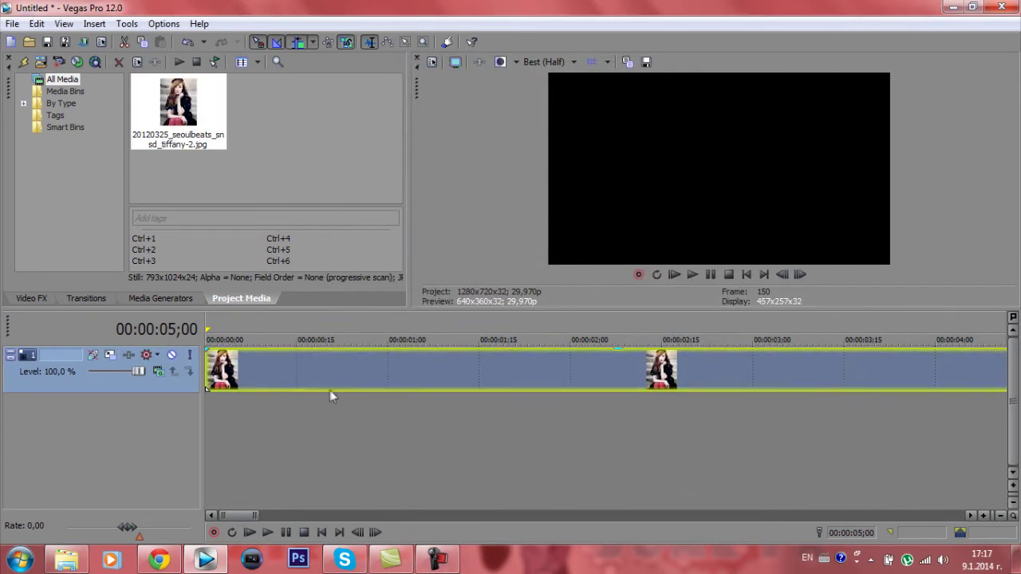
pyautogui.click(209, 366)
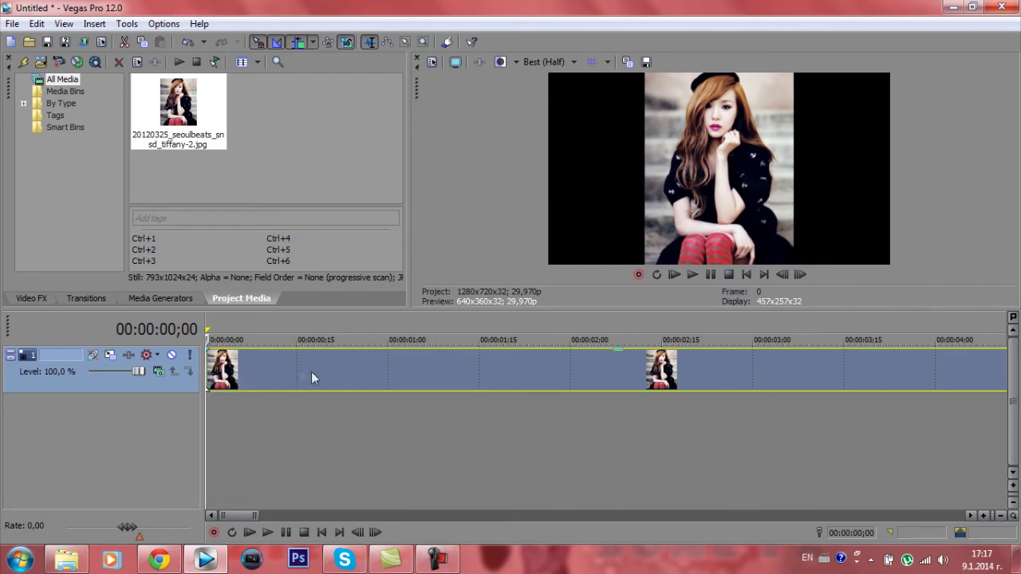
# - Split the photo event at 00:00:01;08, delete the part after it, and select the remainder
pyautogui.click(436, 370)
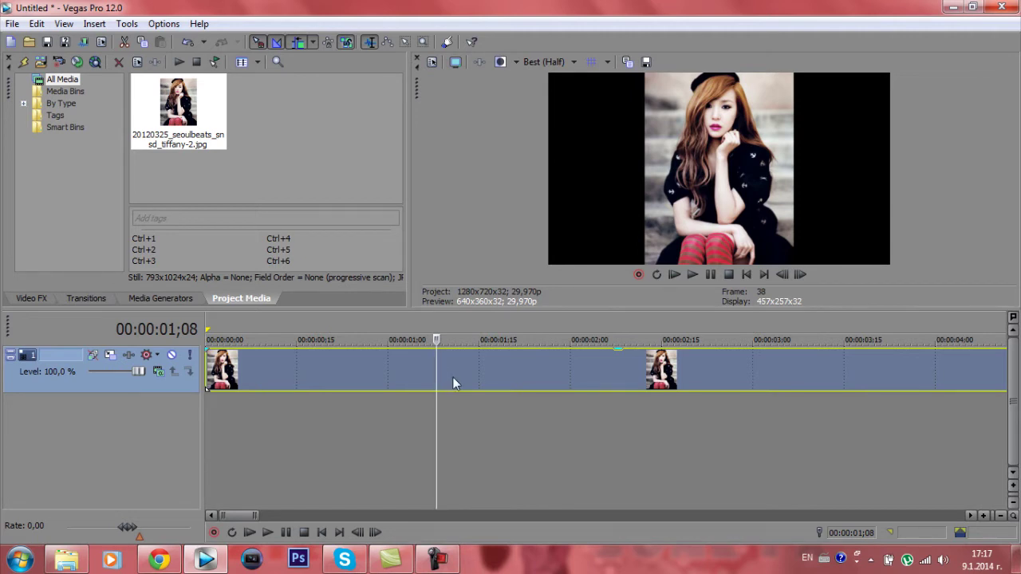
pyautogui.press('s')
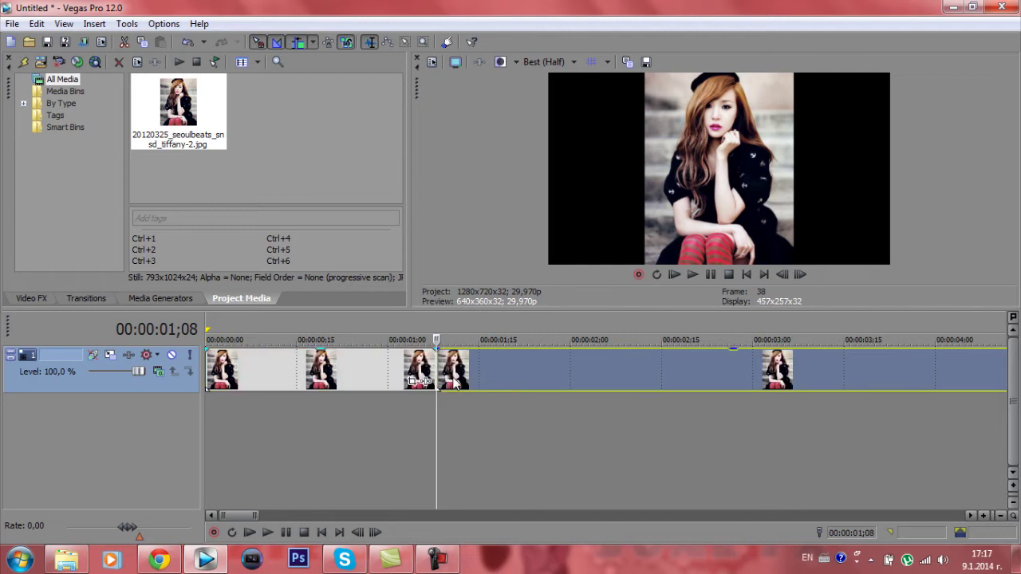
pyautogui.press('Delete')
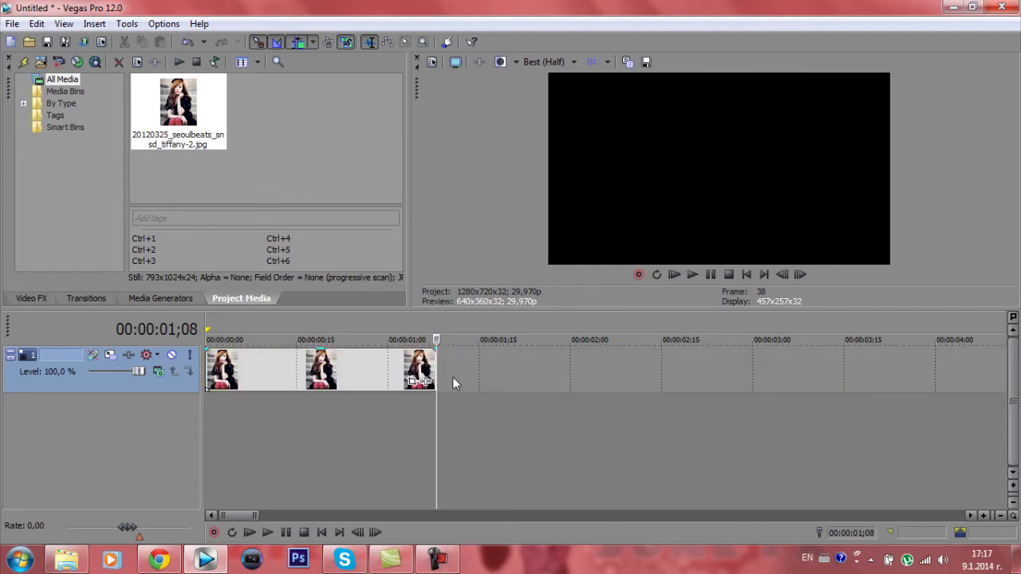
pyautogui.click(208, 374)
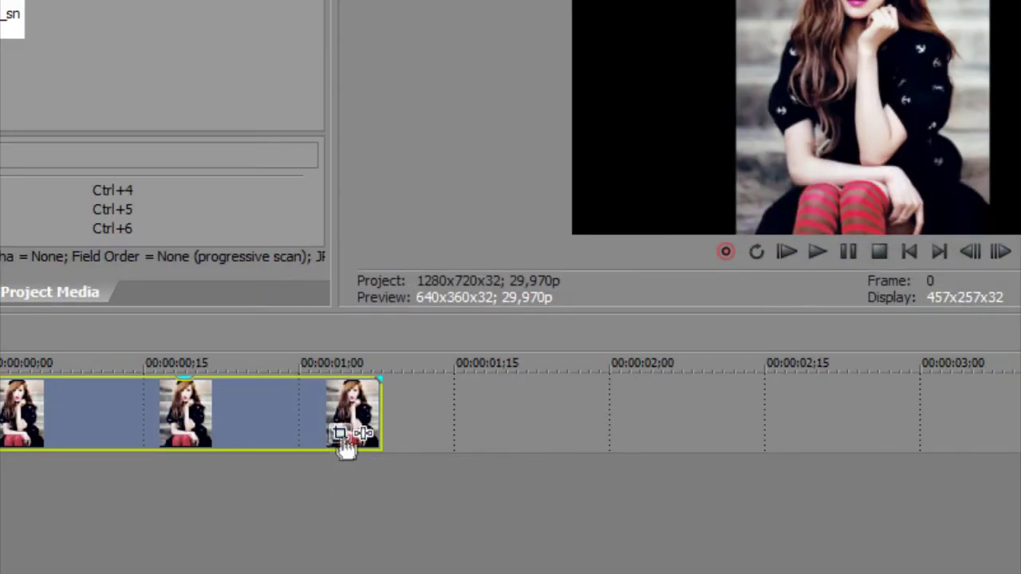
pyautogui.rightClick(241, 399)
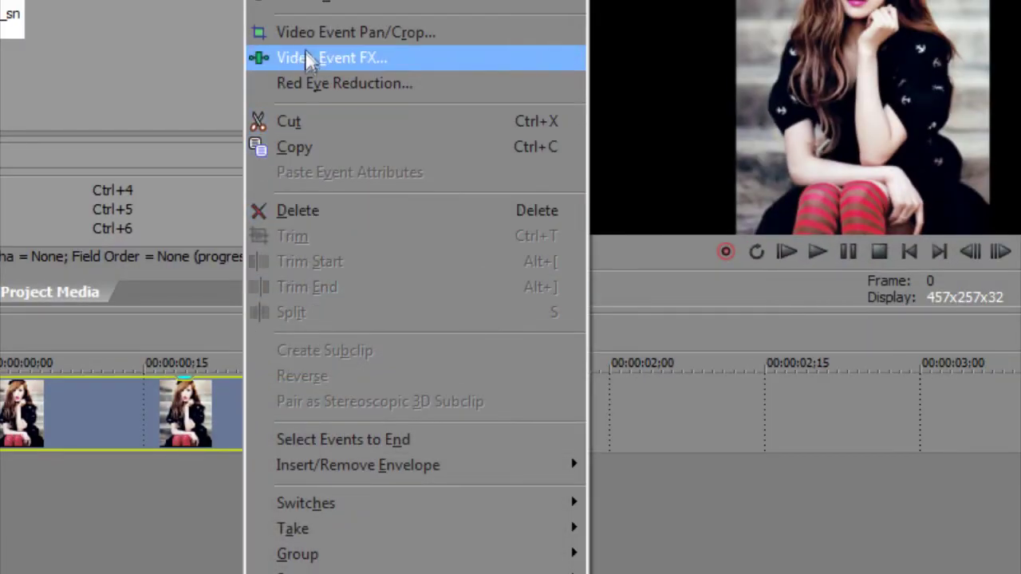
# - In Pan/Crop, match the crop frame to output aspect and move it up over the face
pyautogui.click(285, 34)
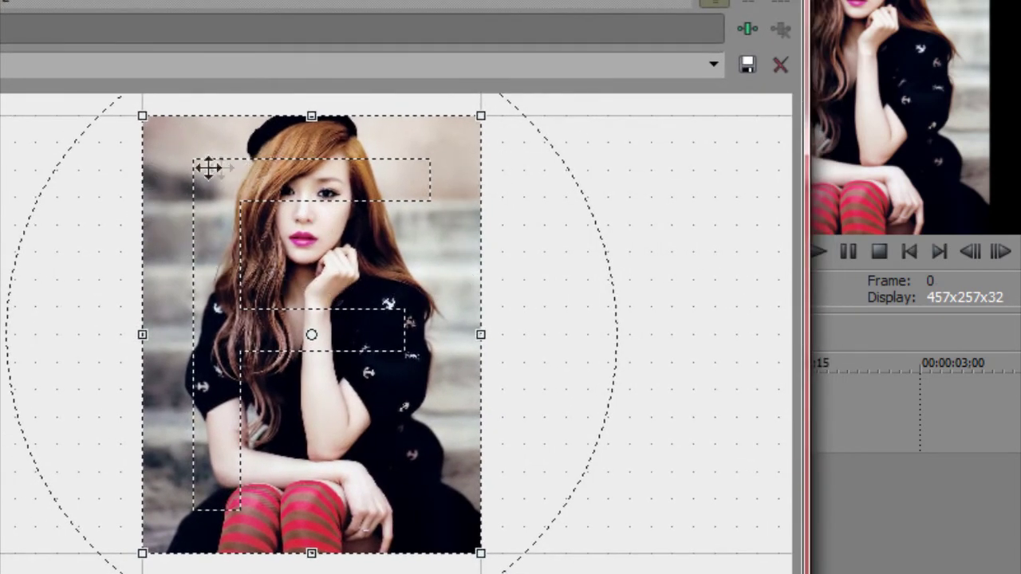
pyautogui.rightClick(328, 265)
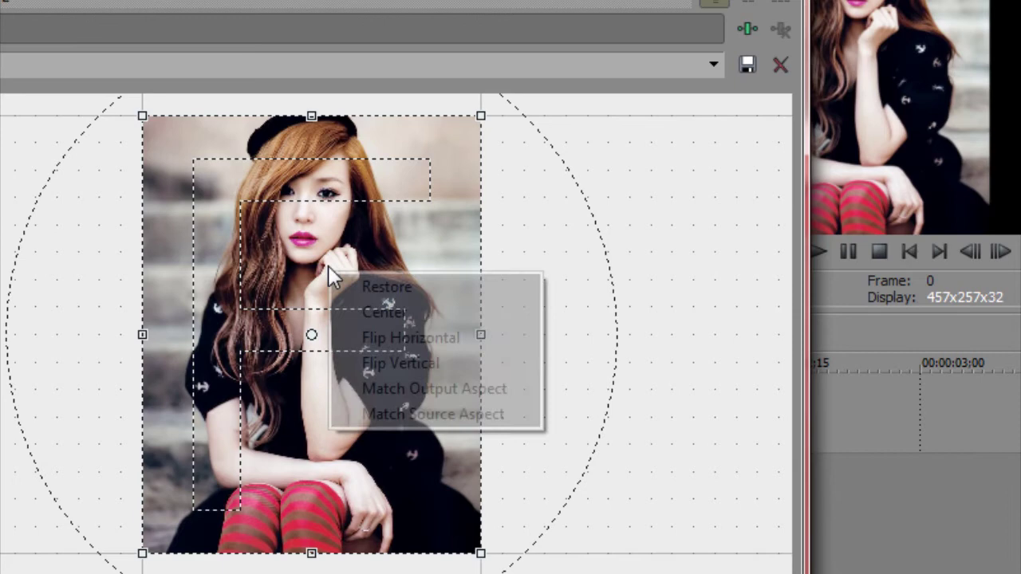
pyautogui.click(434, 389)
pyautogui.moveTo(355, 334); pyautogui.dragTo(356, 230)
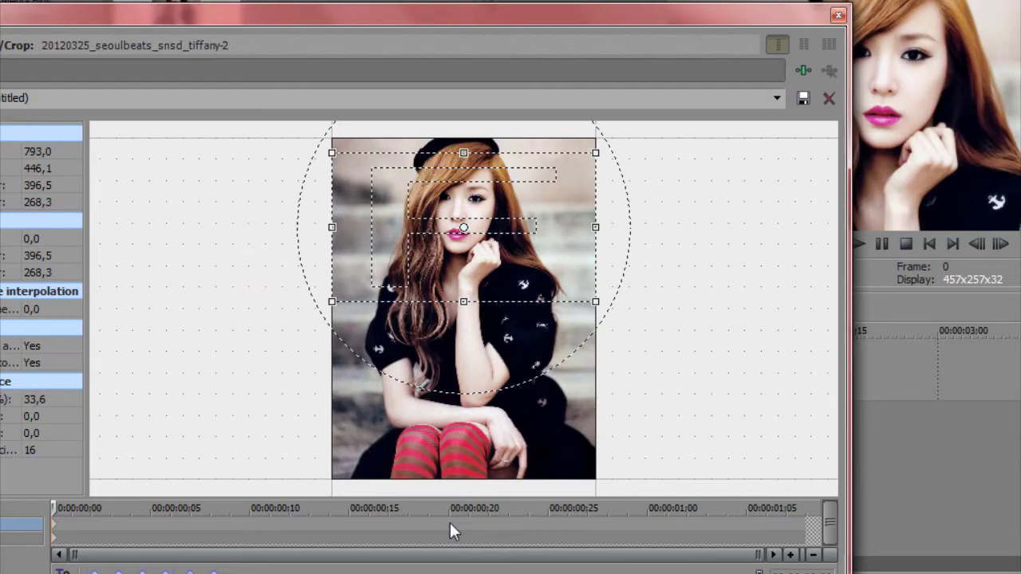
pyautogui.click(450, 524)
# - At 00:00:00:20, shrink the crop frame, match output aspect, and center it on the face
pyautogui.moveTo(595, 303); pyautogui.dragTo(562, 292)
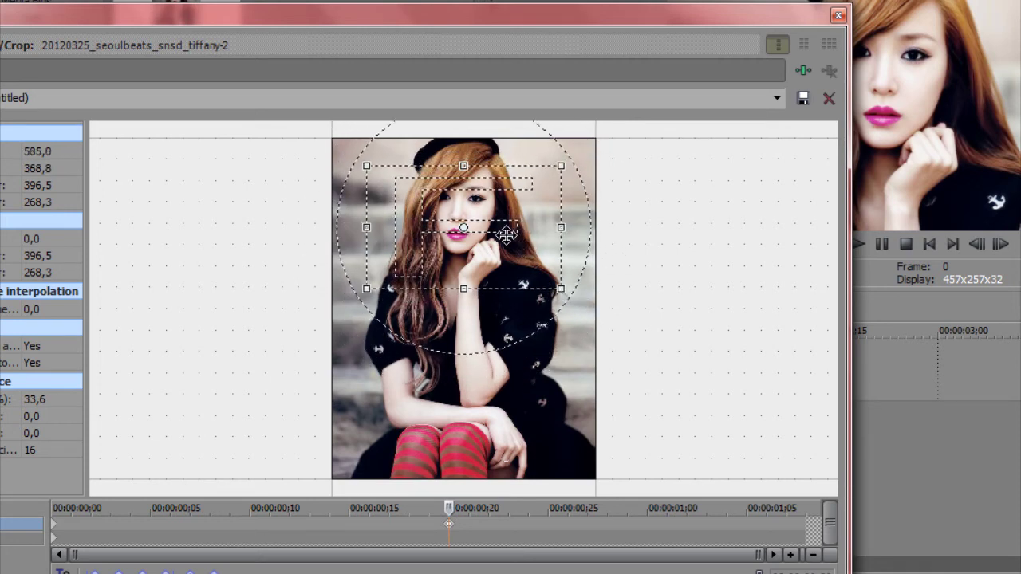
pyautogui.rightClick(506, 236)
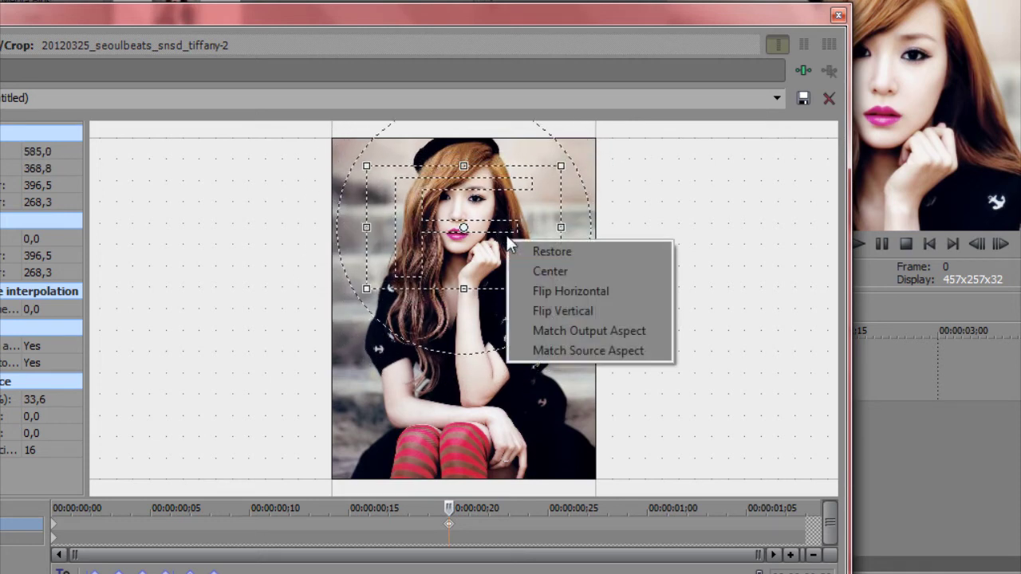
pyautogui.click(566, 330)
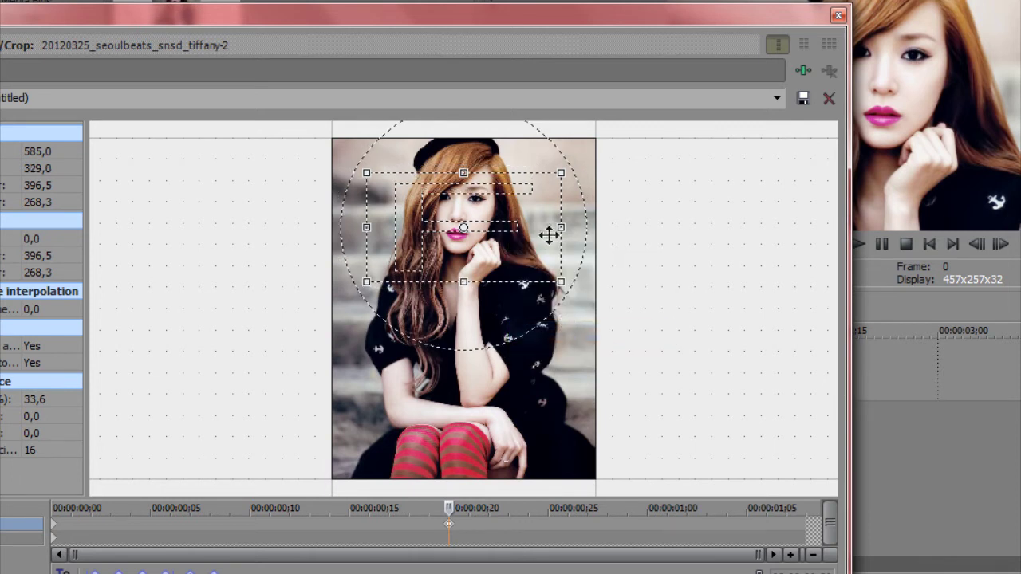
pyautogui.moveTo(517, 230)
pyautogui.mouseDown()
pyautogui.moveTo(485, 230)
pyautogui.moveTo(501, 230)
pyautogui.mouseUp()
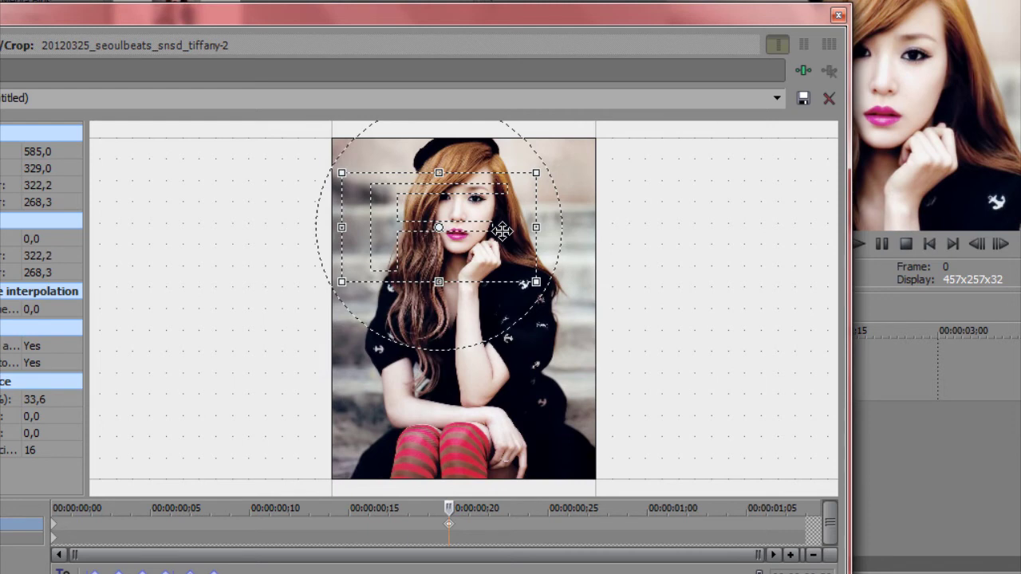
# - Preview the zoom animation from frame 19 of the clip
pyautogui.moveTo(549, 14); pyautogui.dragTo(582, 413)
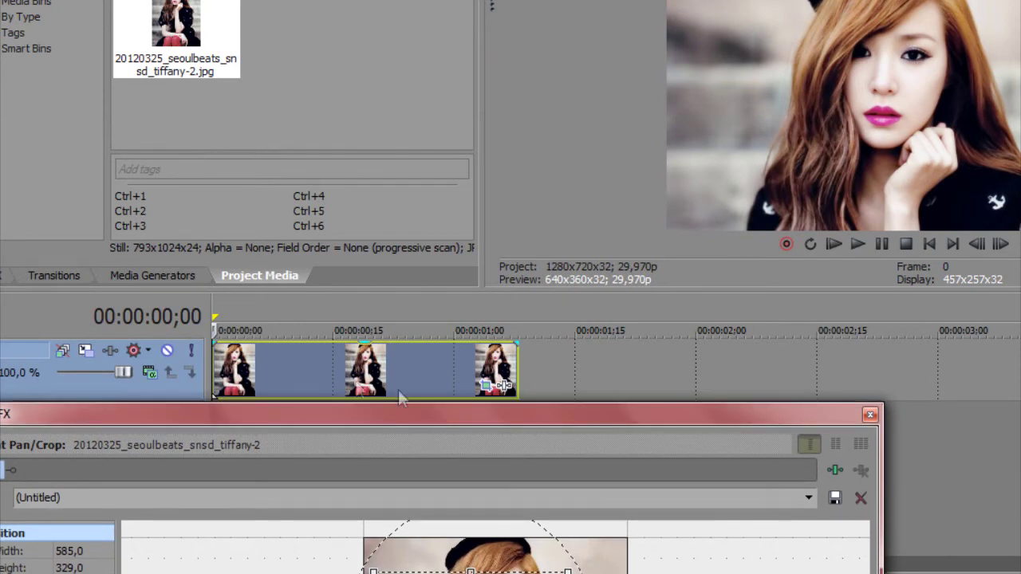
pyautogui.click(365, 371)
pyautogui.press('space')
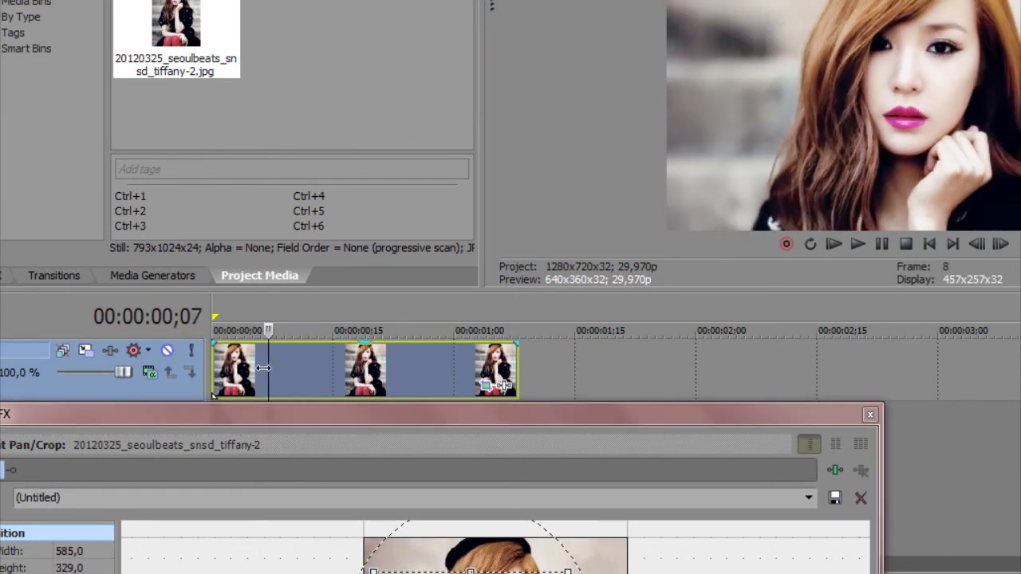
pyautogui.press('space')
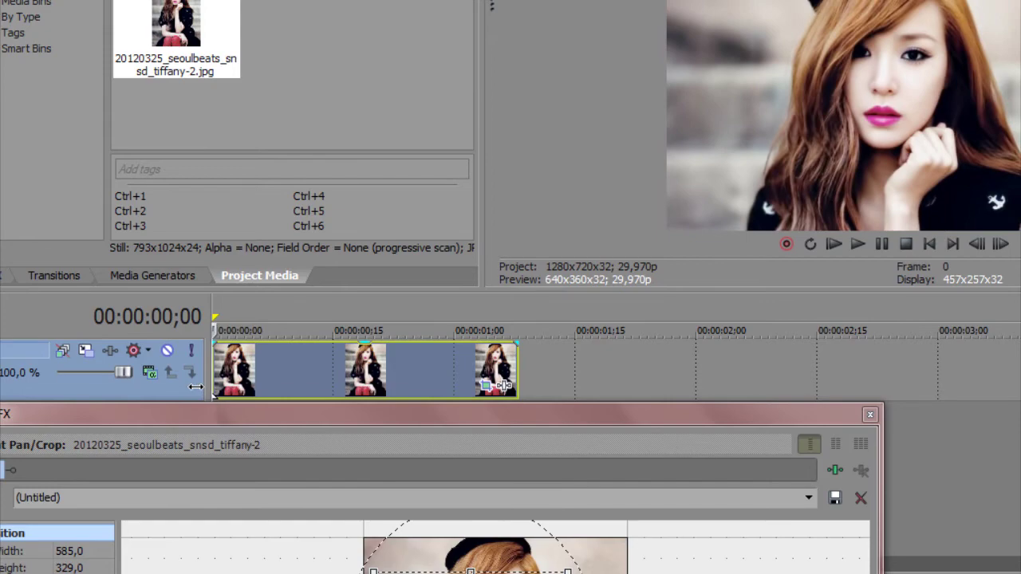
pyautogui.moveTo(396, 414); pyautogui.dragTo(387, 41)
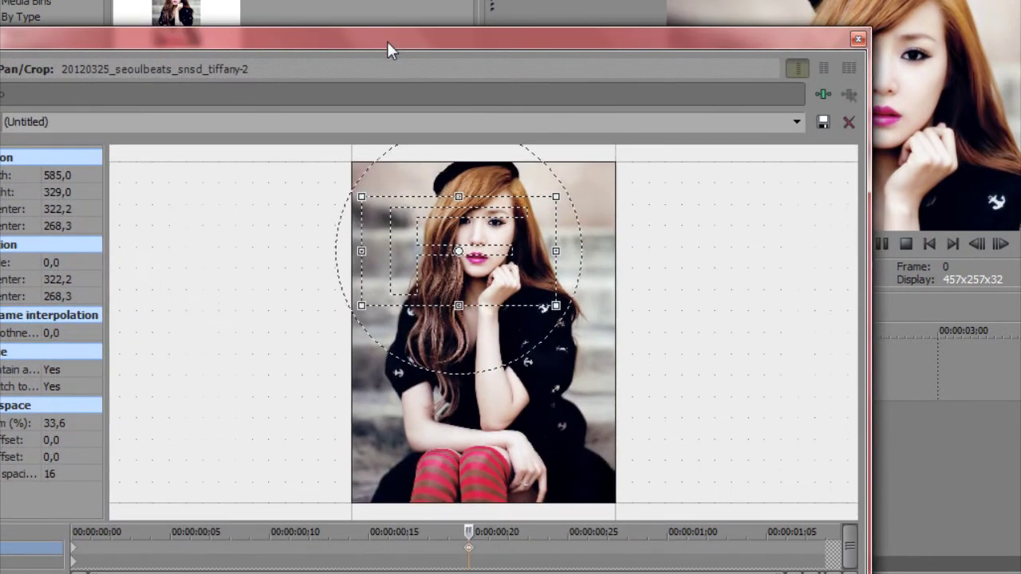
# - Near the clip's end, enlarge the crop frame to 709,8x399,3 over the face, then close Pan/Crop
pyautogui.click(805, 550)
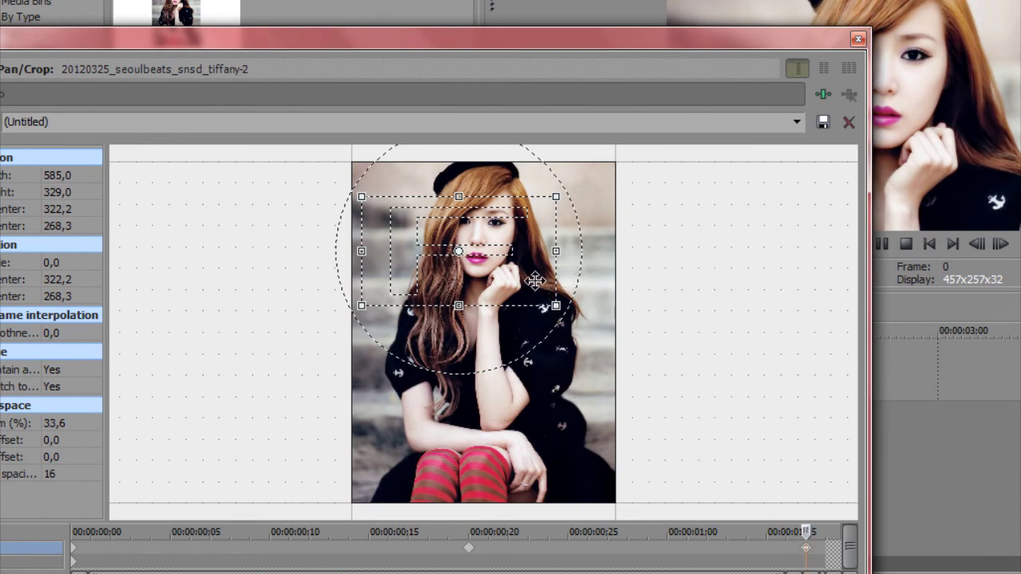
pyautogui.moveTo(556, 305); pyautogui.dragTo(579, 321)
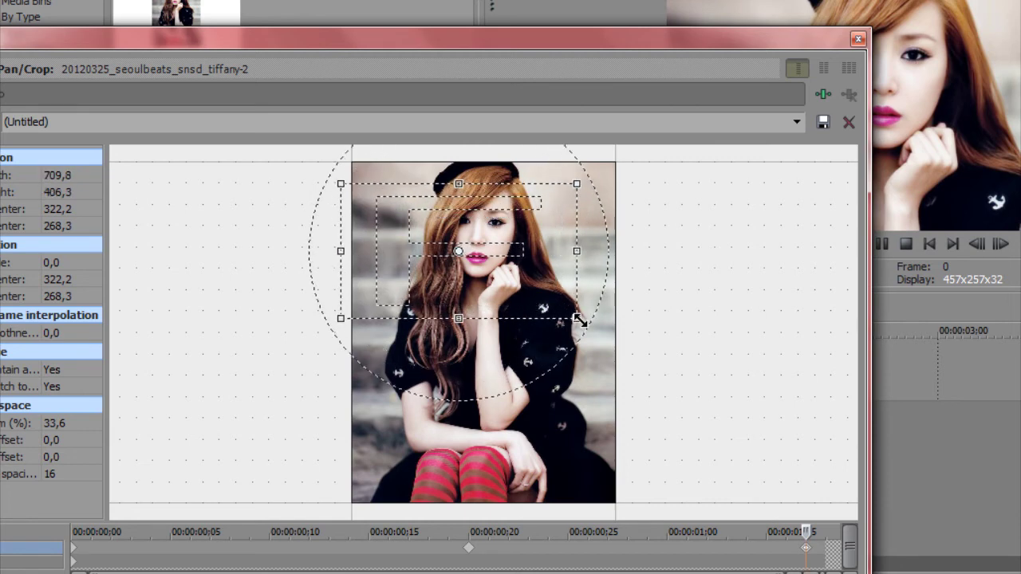
pyautogui.rightClick(468, 255)
pyautogui.click(533, 343)
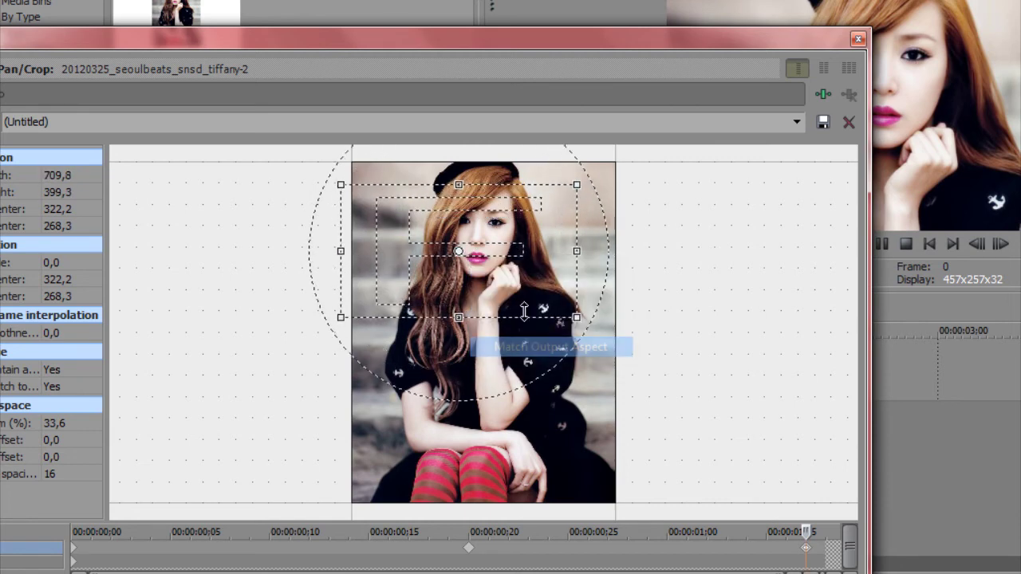
pyautogui.moveTo(505, 255); pyautogui.dragTo(540, 236)
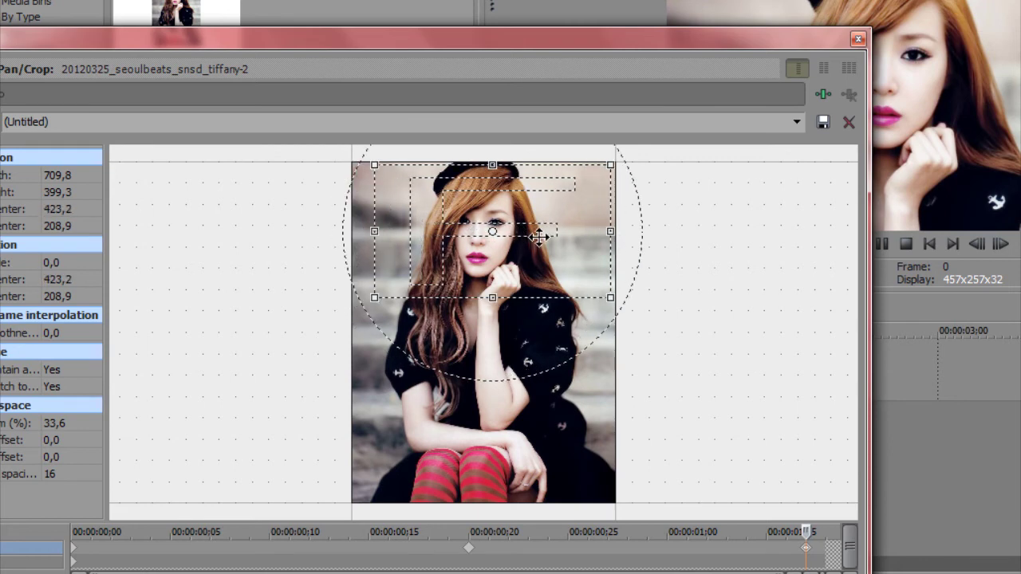
pyautogui.click(859, 38)
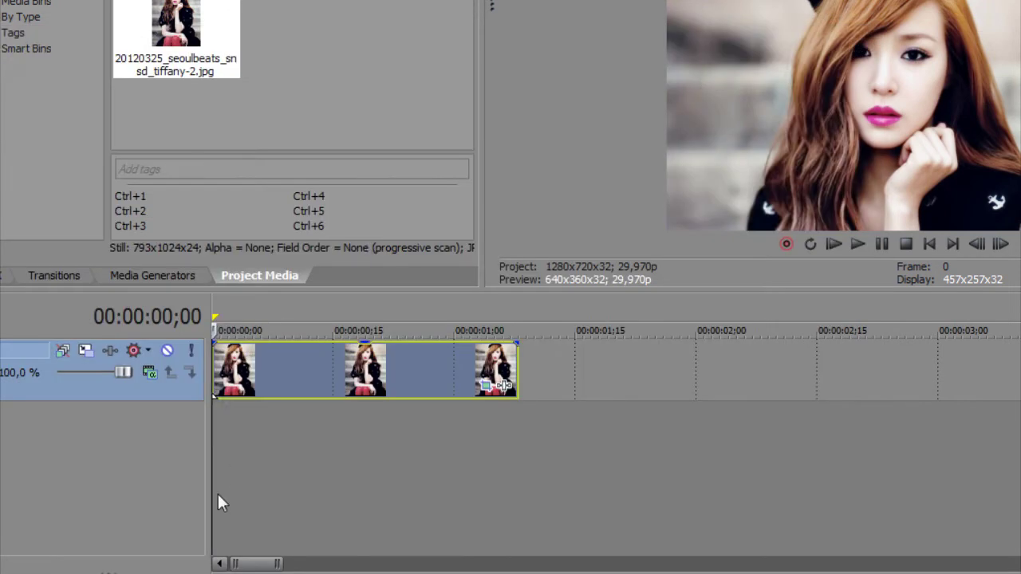
pyautogui.press('space')
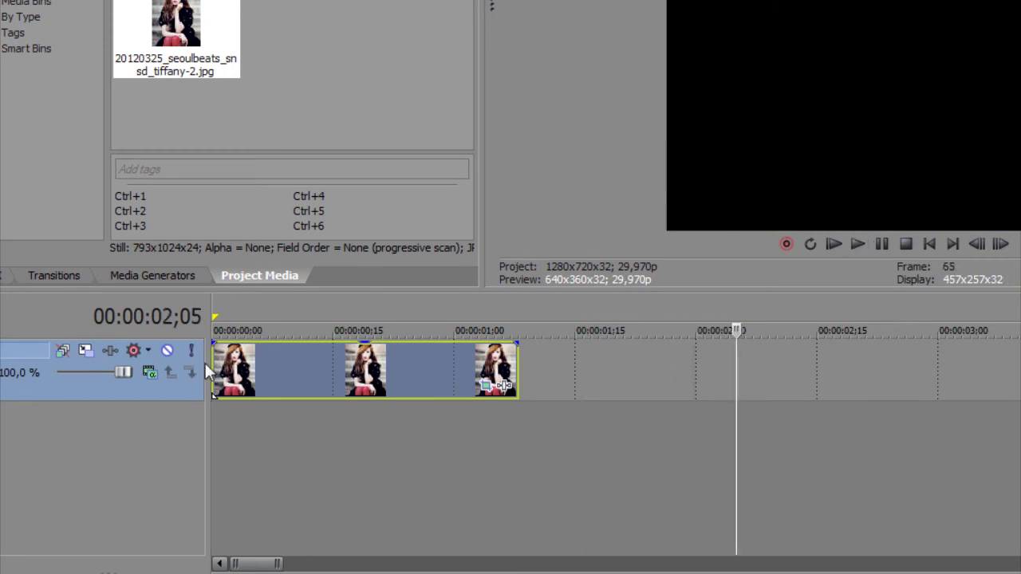
pyautogui.press('space')
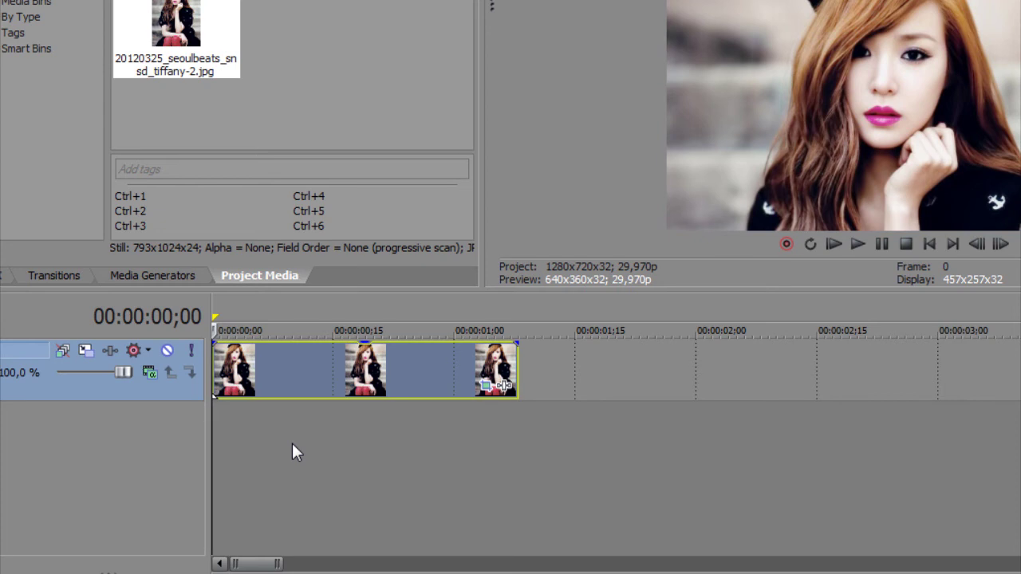
pyautogui.rightClick(113, 399)
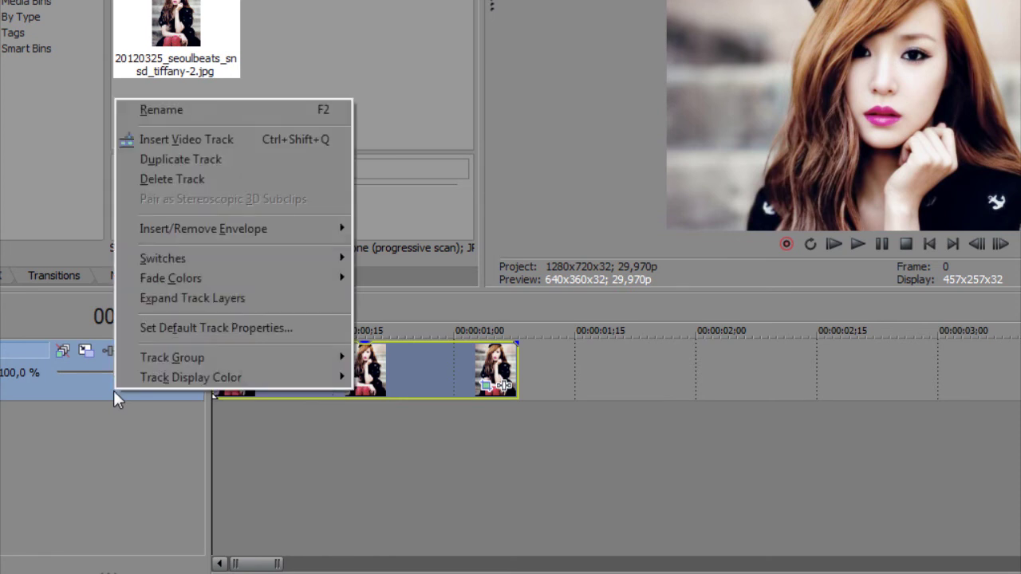
# - Insert two empty video tracks above the photo event's track using Insert Video Track
pyautogui.rightClick(89, 432)
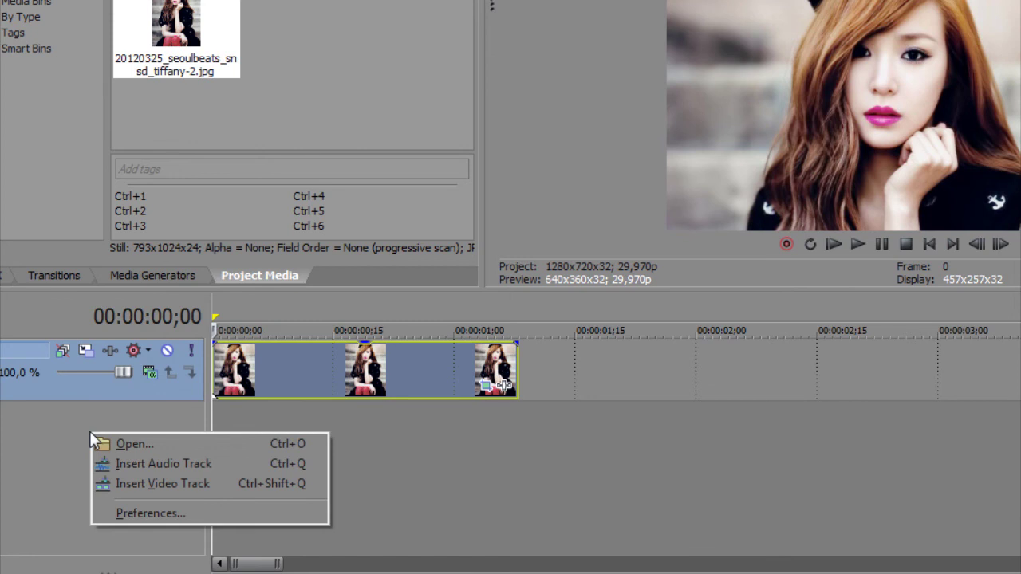
pyautogui.click(163, 484)
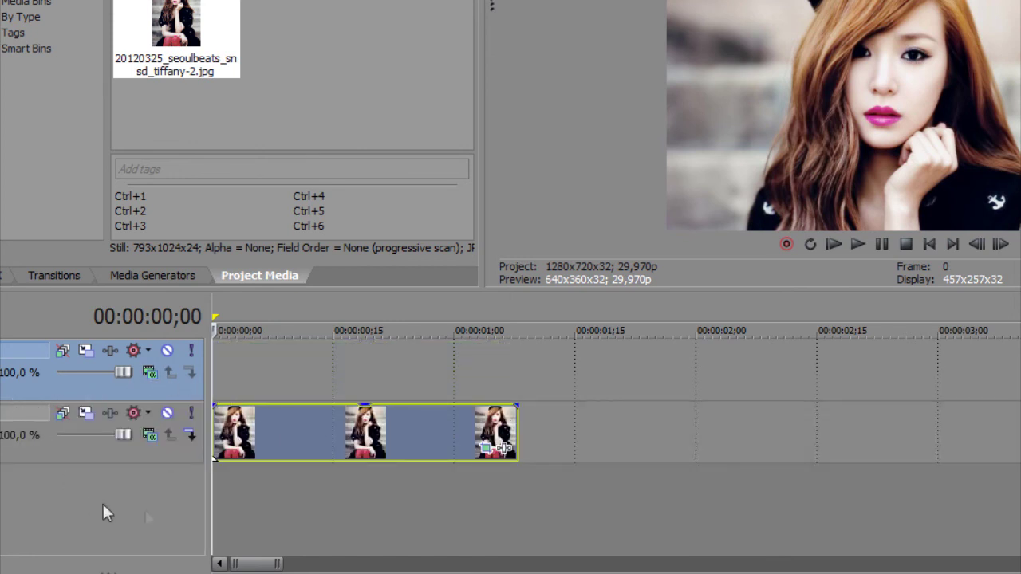
pyautogui.rightClick(176, 397)
pyautogui.click(250, 153)
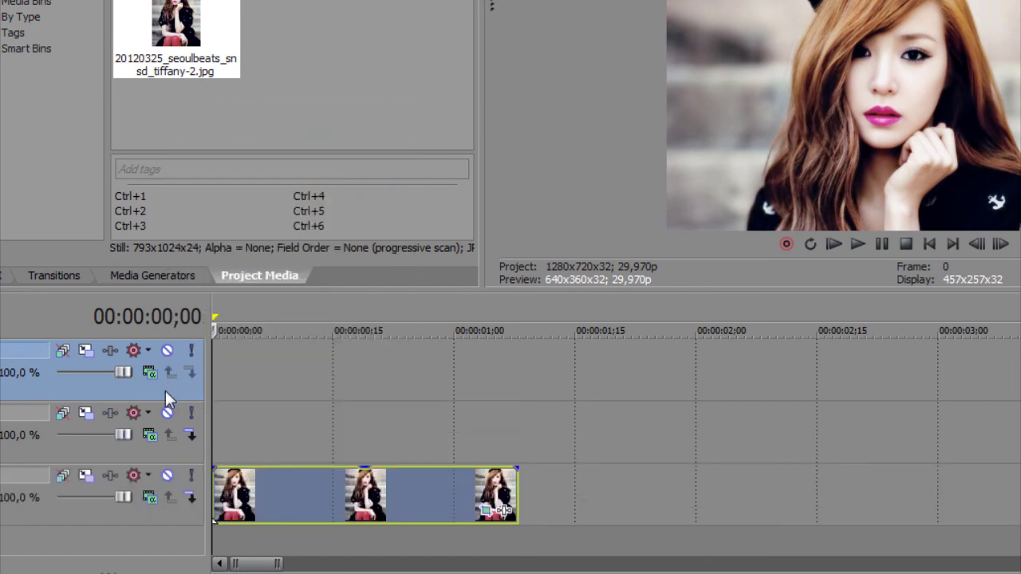